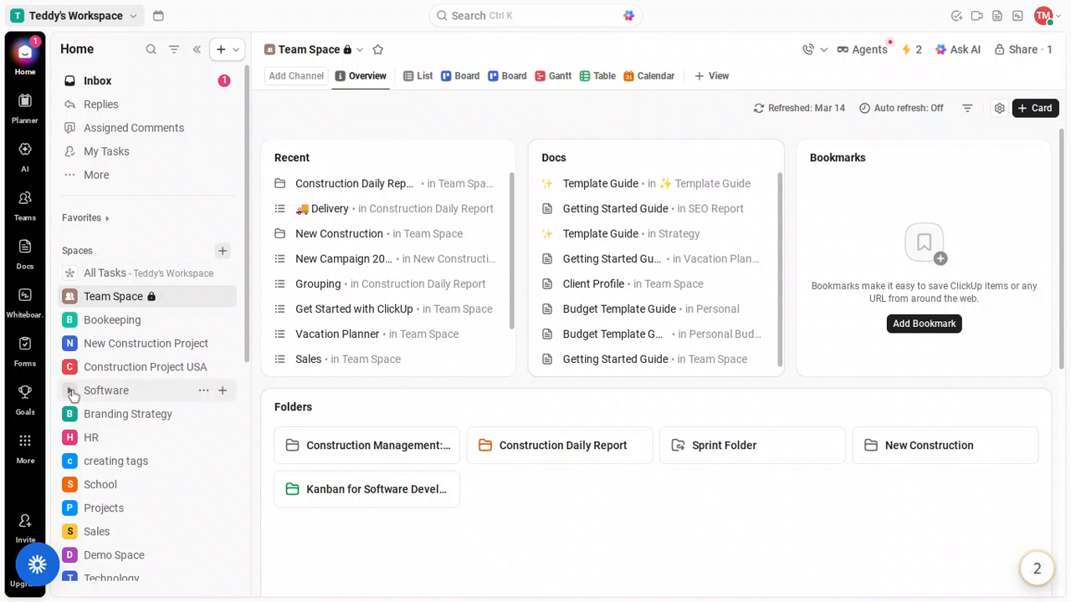
- Expand the Software space and open the template browser for it
{"action": "left_click", "coordinate": [71, 391]}
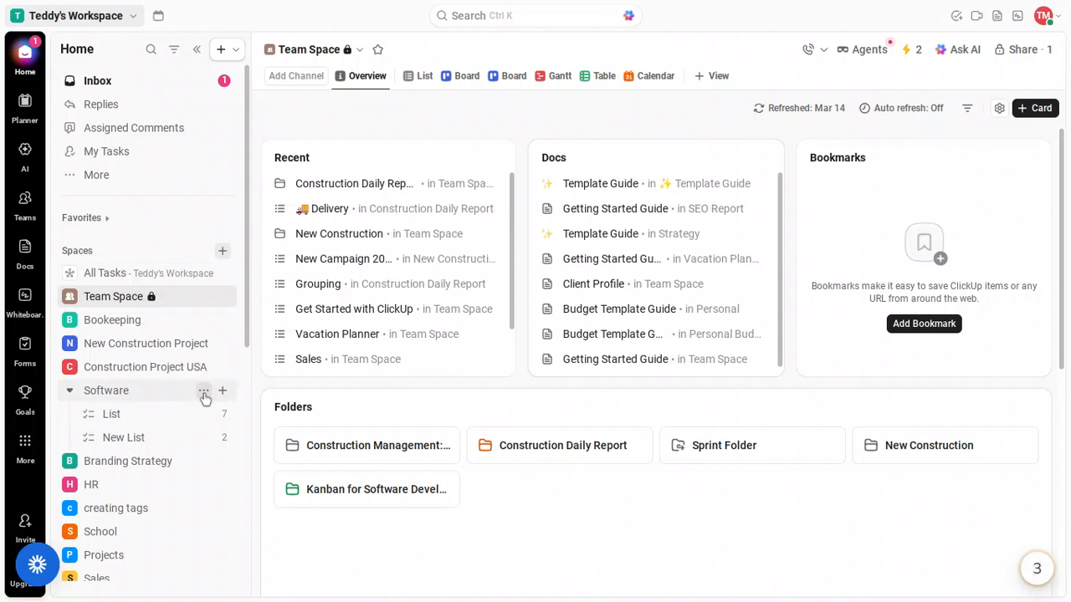
{"action": "left_click", "coordinate": [204, 393]}
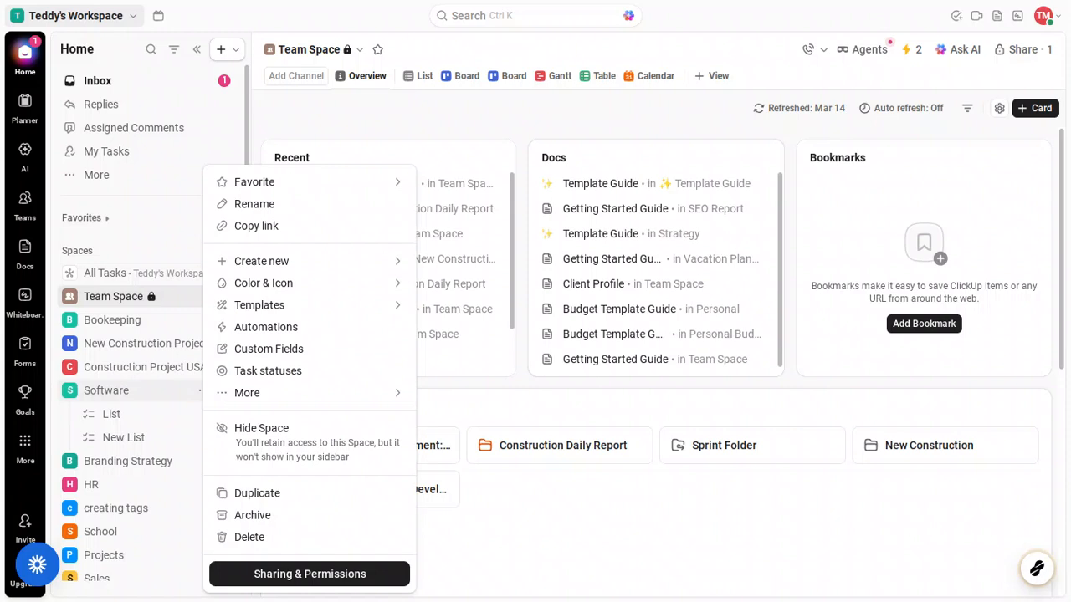
{"action": "mouse_move", "coordinate": [400, 393]}
{"action": "key", "text": "Escape"}
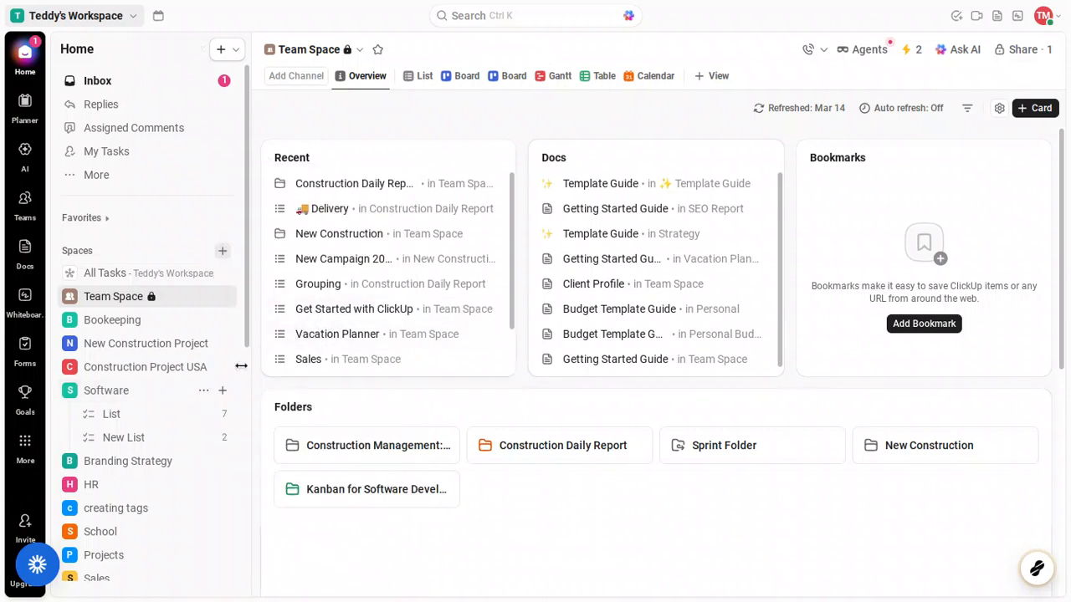
{"action": "left_click", "coordinate": [204, 390]}
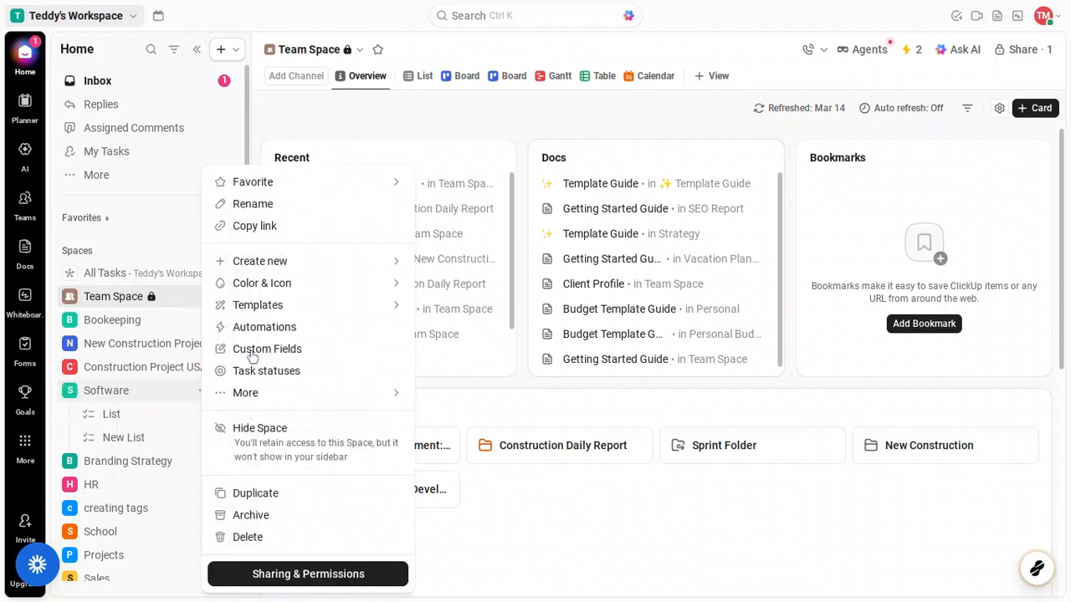
{"action": "mouse_move", "coordinate": [266, 311]}
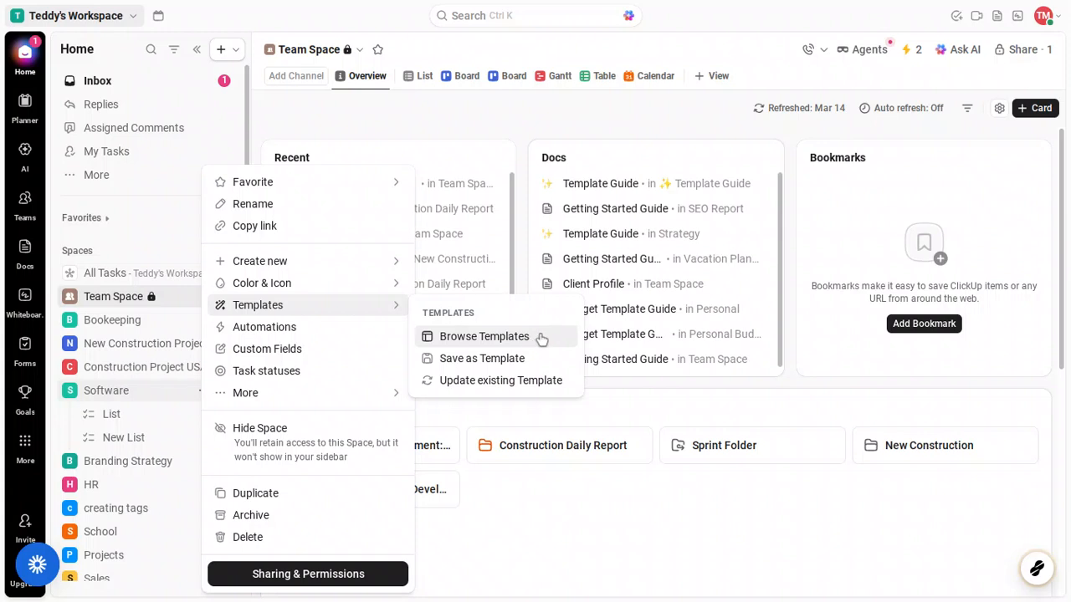
{"action": "left_click", "coordinate": [542, 338]}
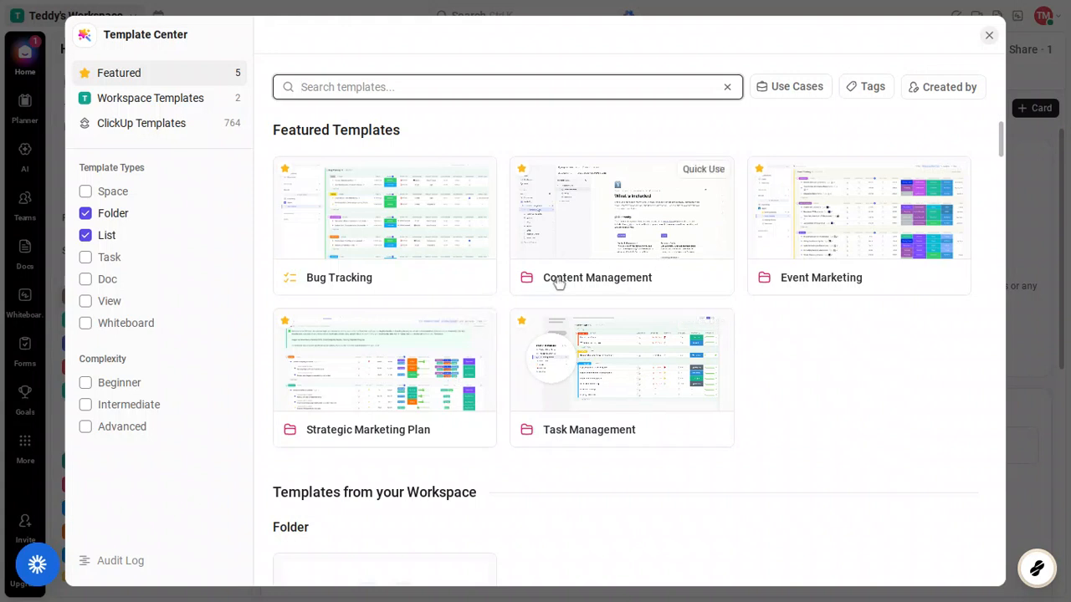
- Find the Bill Organizer list template under Personal Use and add it to the Software space with Quick Use
{"action": "scroll", "coordinate": [591, 348], "scroll_direction": "down", "scroll_amount": 3}
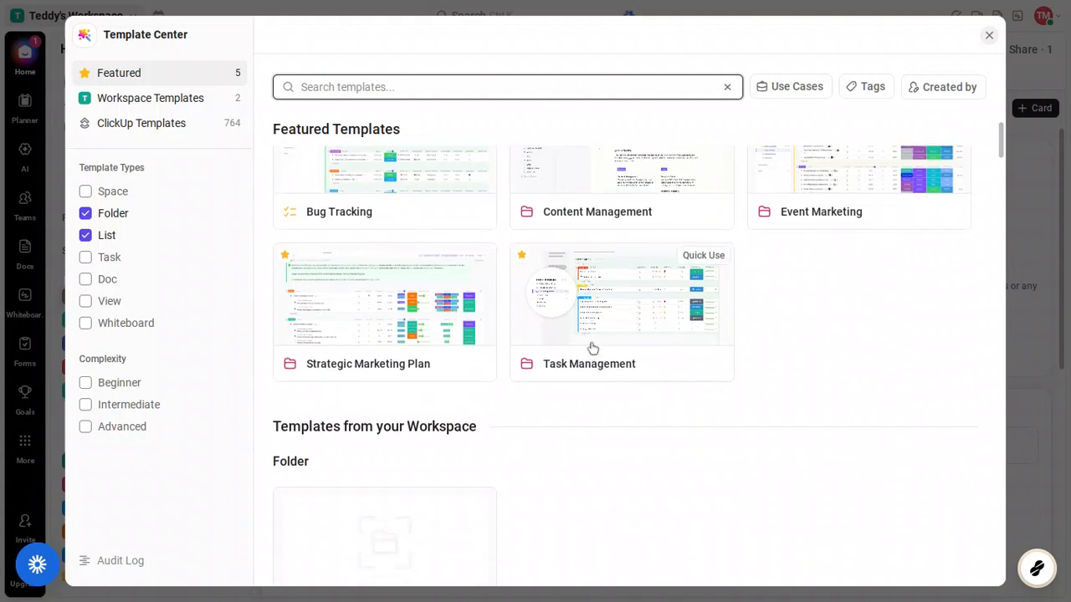
{"action": "scroll", "coordinate": [591, 347], "scroll_direction": "down", "scroll_amount": 2}
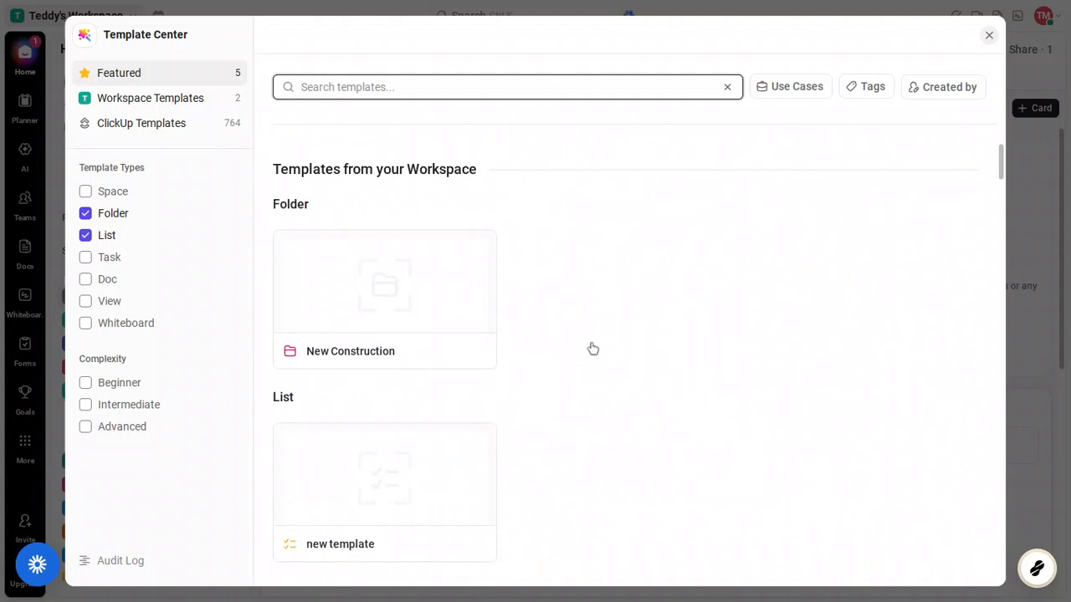
{"action": "scroll", "coordinate": [592, 348], "scroll_direction": "up", "scroll_amount": 2}
{"action": "scroll", "coordinate": [592, 347], "scroll_direction": "up", "scroll_amount": 3}
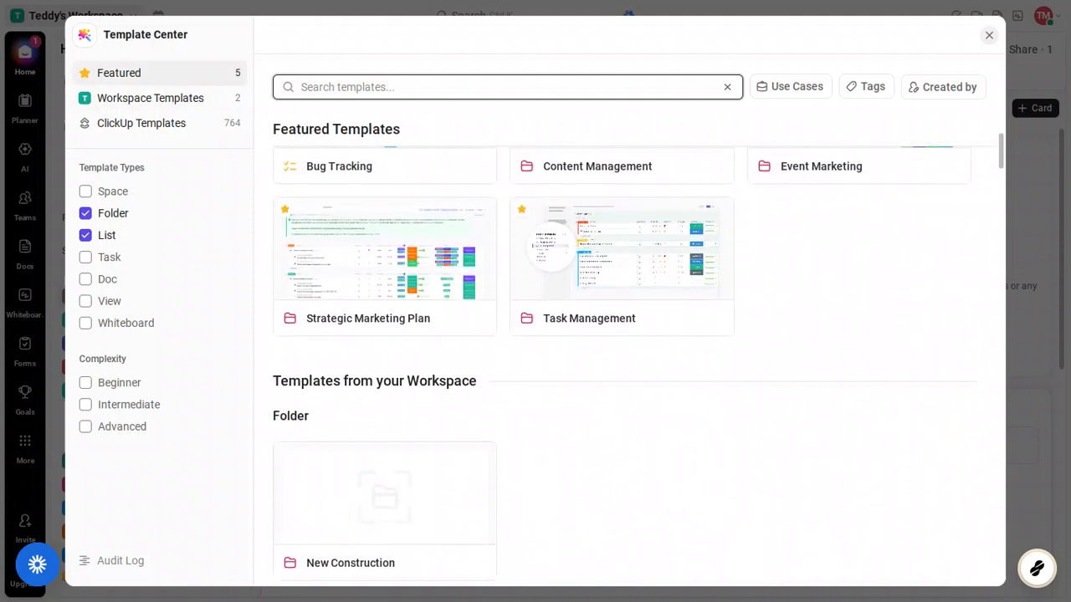
{"action": "scroll", "coordinate": [591, 347], "scroll_direction": "down", "scroll_amount": 3}
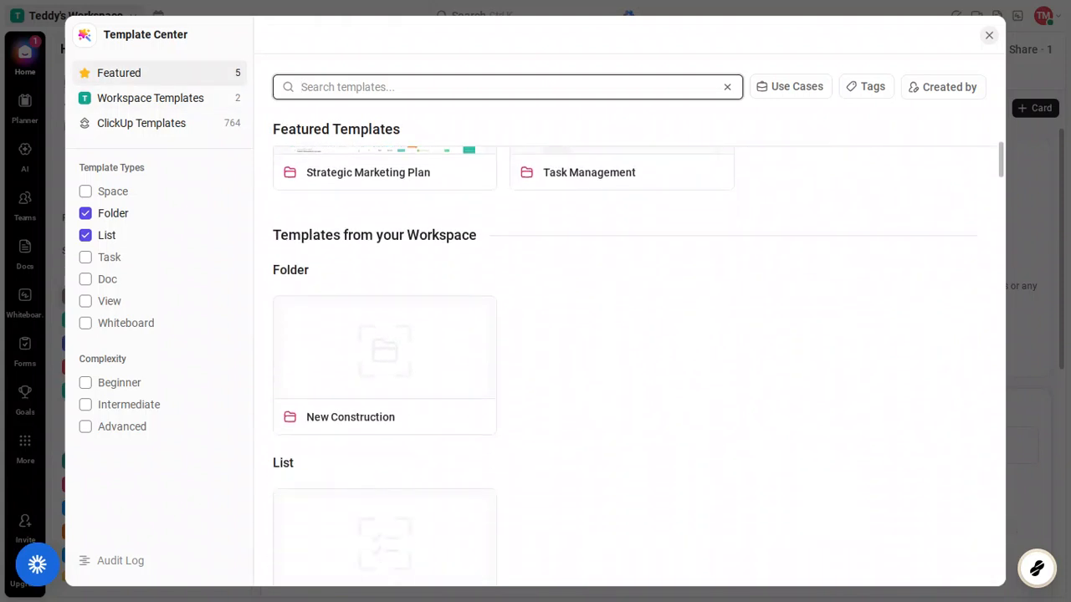
{"action": "scroll", "coordinate": [592, 347], "scroll_direction": "down", "scroll_amount": 5}
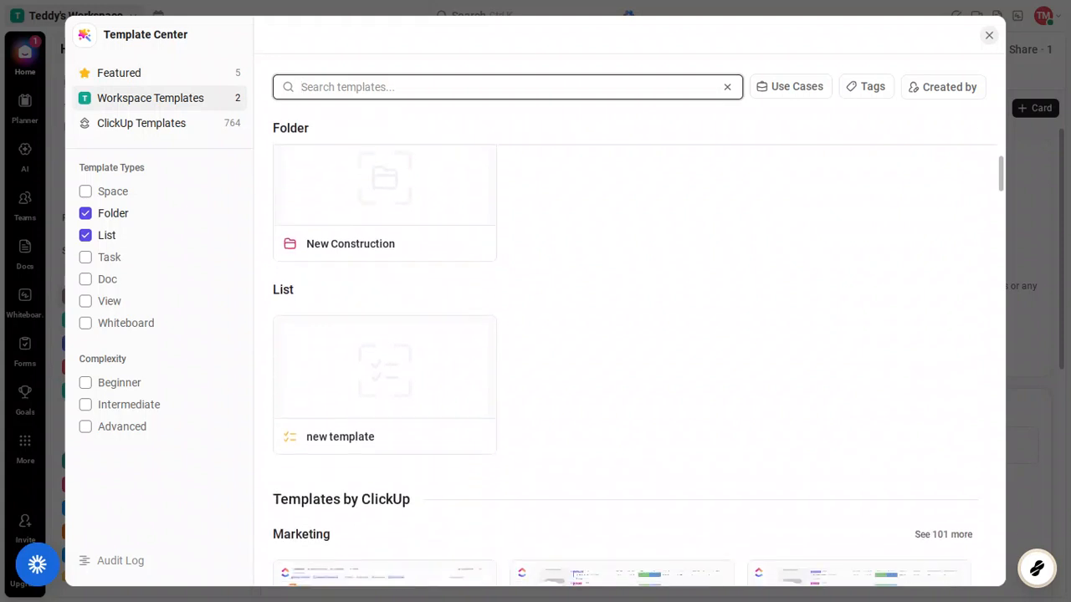
{"action": "scroll", "coordinate": [425, 384], "scroll_direction": "down", "scroll_amount": 1}
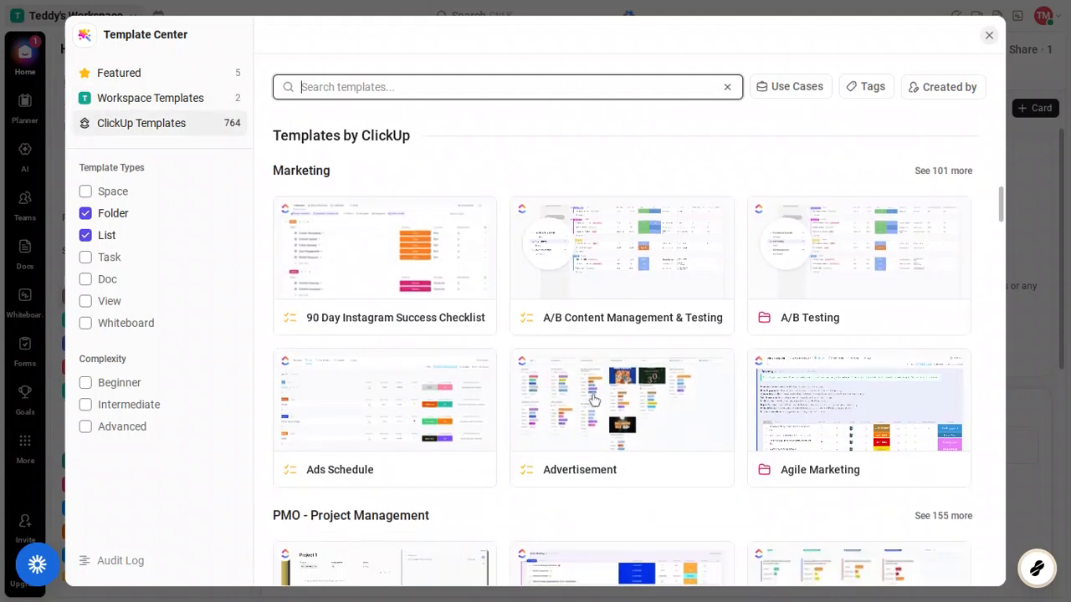
{"action": "scroll", "coordinate": [594, 400], "scroll_direction": "down", "scroll_amount": 2}
{"action": "scroll", "coordinate": [594, 400], "scroll_direction": "down", "scroll_amount": 2}
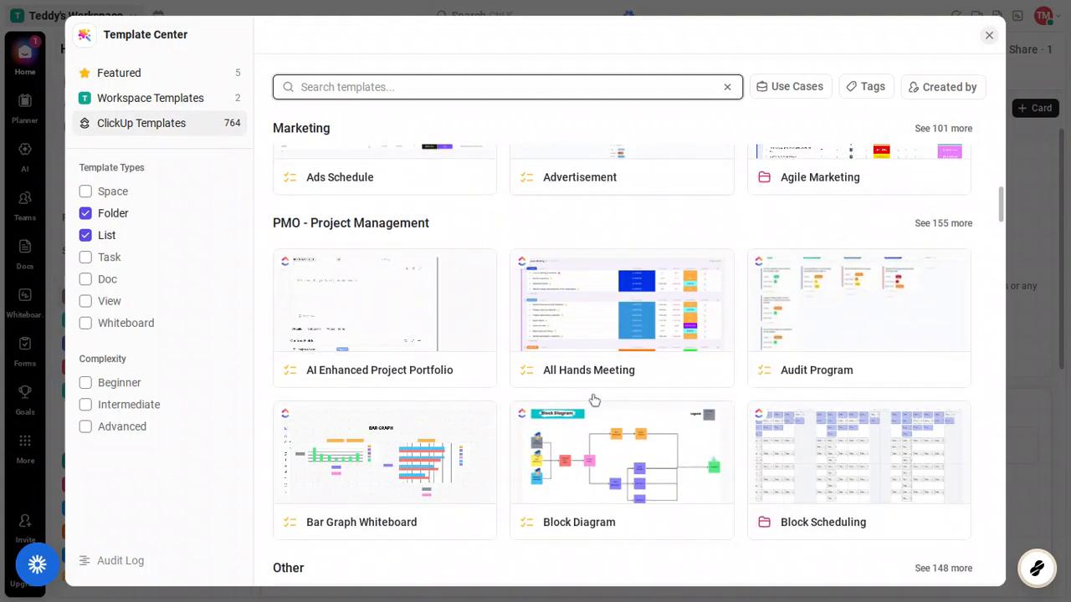
{"action": "scroll", "coordinate": [594, 400], "scroll_direction": "down", "scroll_amount": 1}
{"action": "scroll", "coordinate": [594, 400], "scroll_direction": "down", "scroll_amount": 3}
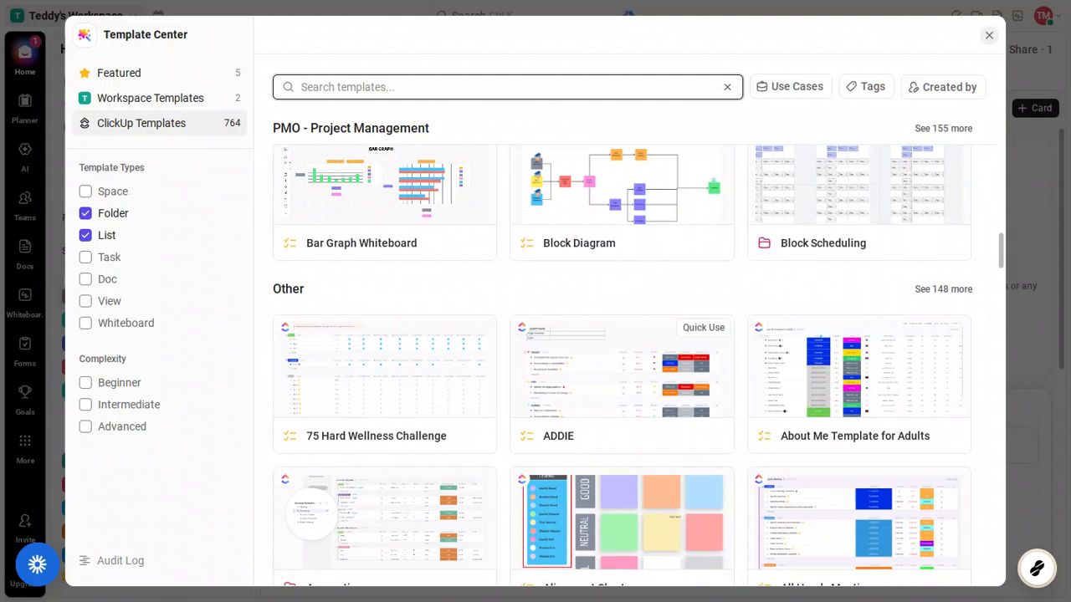
{"action": "scroll", "coordinate": [594, 400], "scroll_direction": "down", "scroll_amount": 3}
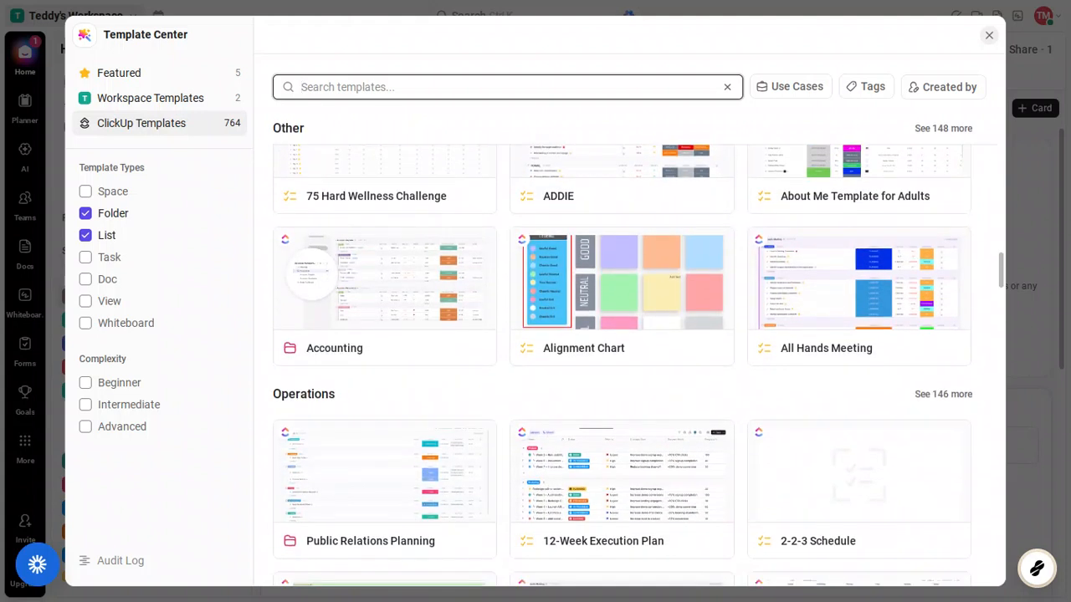
{"action": "scroll", "coordinate": [594, 400], "scroll_direction": "down", "scroll_amount": 3}
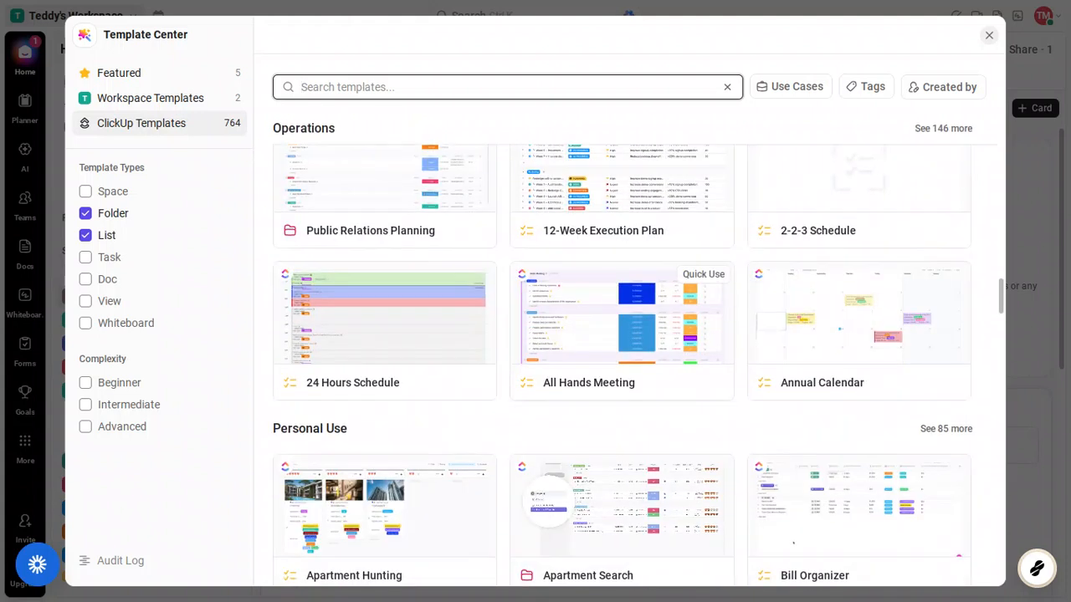
{"action": "scroll", "coordinate": [622, 400], "scroll_direction": "down", "scroll_amount": 3}
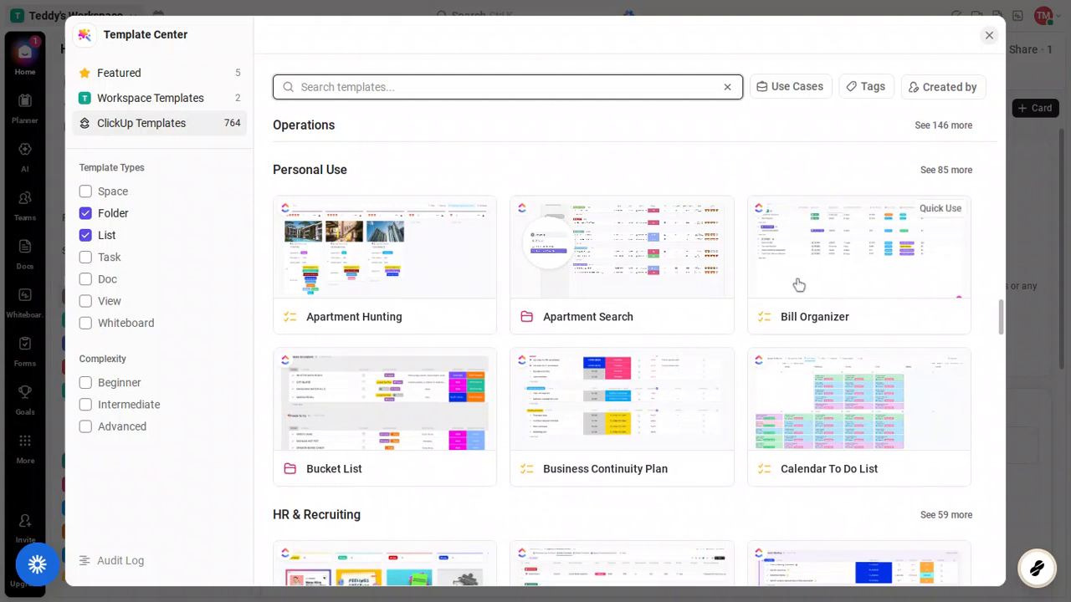
{"action": "left_click", "coordinate": [938, 214]}
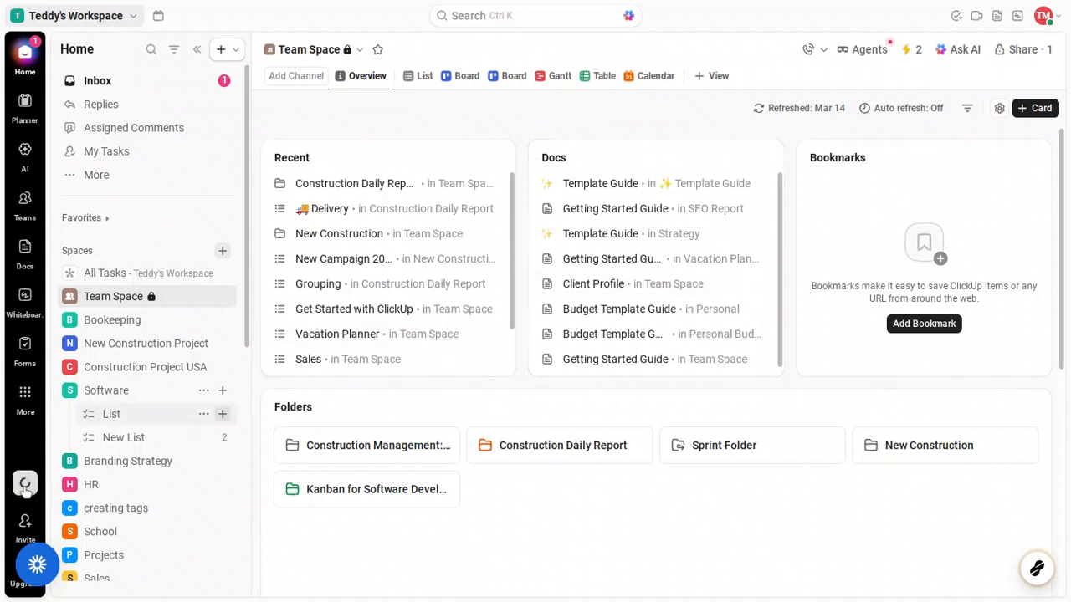
{"action": "mouse_move", "coordinate": [26, 491]}
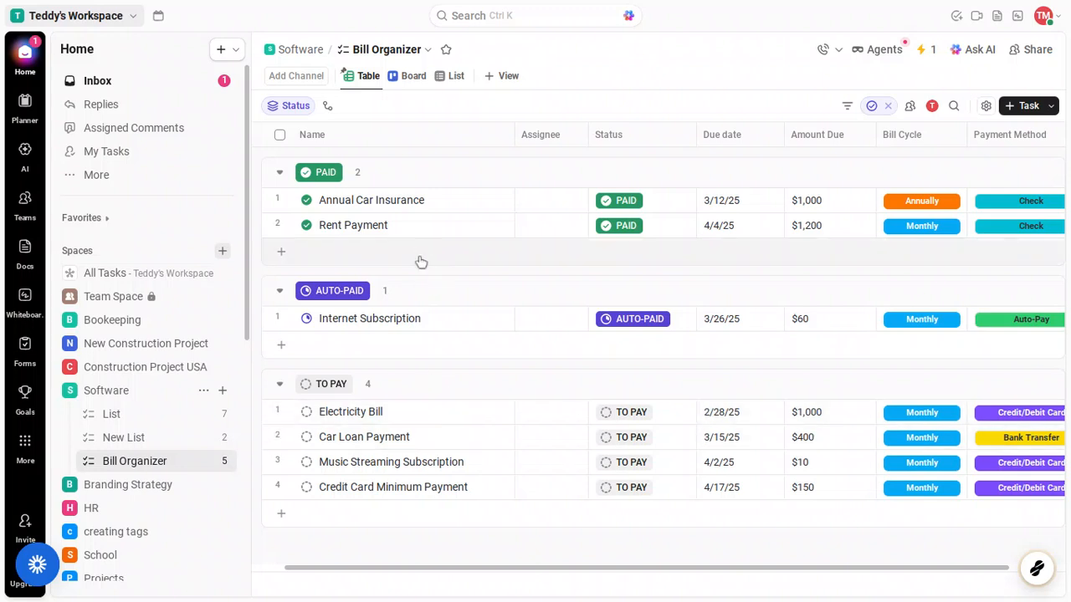
- Rename the Internet Subscription task in the Bill Organizer table as Internet Bill July
{"action": "left_click", "coordinate": [419, 321]}
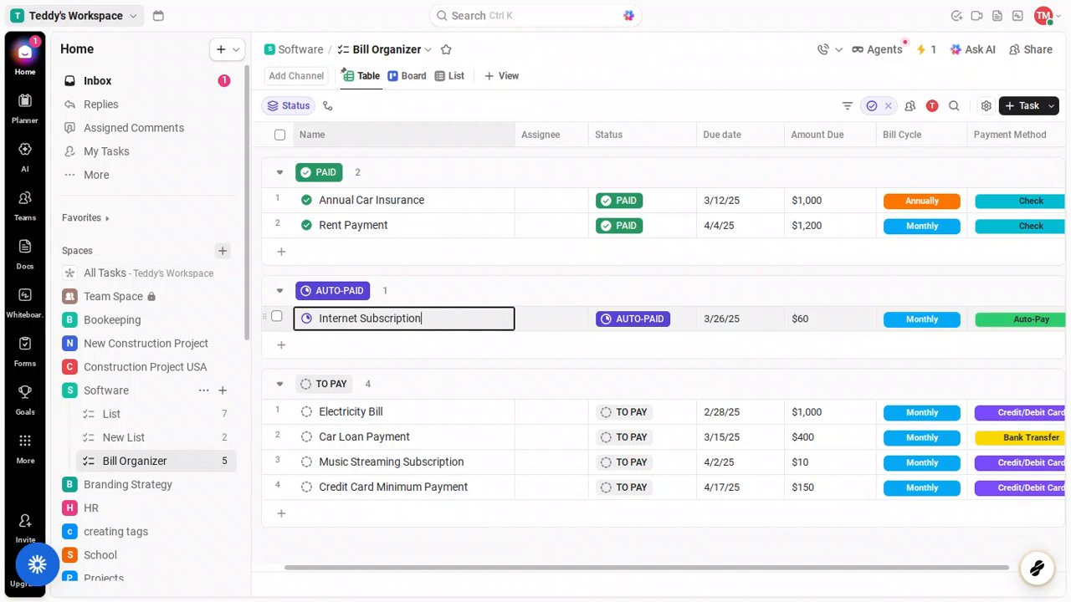
{"action": "key", "text": "BackSpace"}
{"action": "key", "text": "BackSpace"}
{"action": "key", "text": "BackSpace"}
{"action": "key", "text": "BackSpace"}
{"action": "key", "text": "BackSpace"}
{"action": "key", "text": "BackSpace"}
{"action": "key", "text": "BackSpace"}
{"action": "key", "text": "BackSpace"}
{"action": "key", "text": "BackSpace"}
{"action": "key", "text": "BackSpace"}
{"action": "type", "text": "Bill July"}
- Change the status of the Internet Bill July task to OVERDUE
{"action": "left_click", "coordinate": [632, 323]}
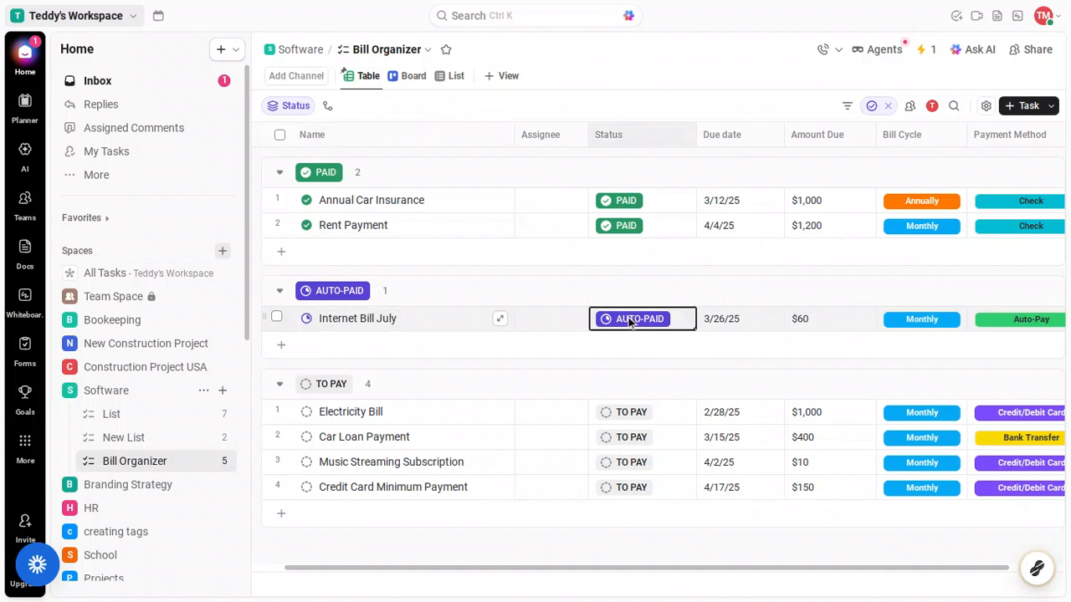
{"action": "left_click", "coordinate": [643, 323]}
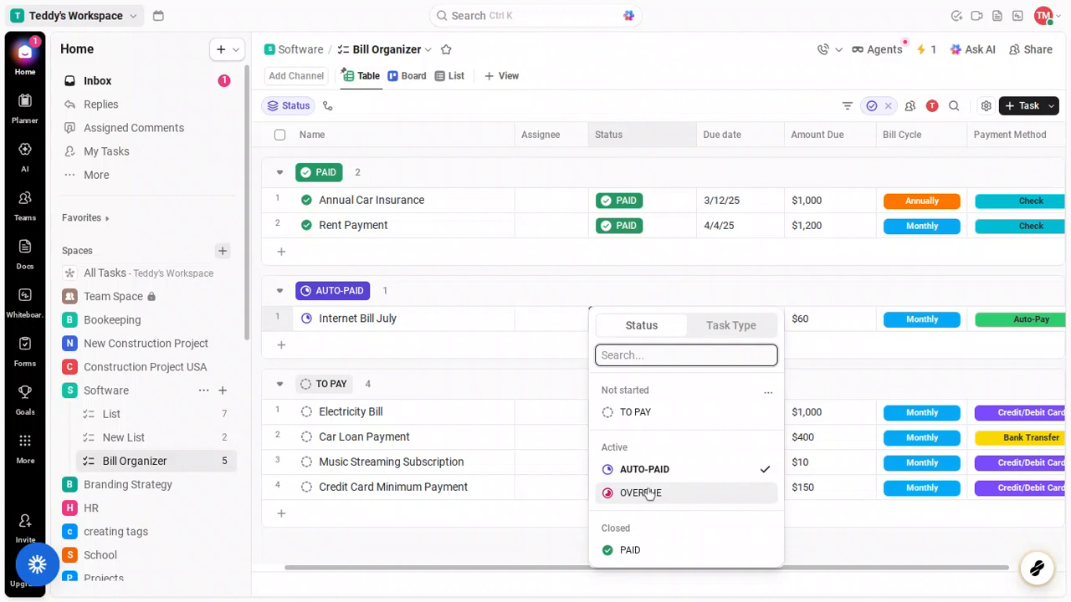
{"action": "left_click", "coordinate": [648, 493]}
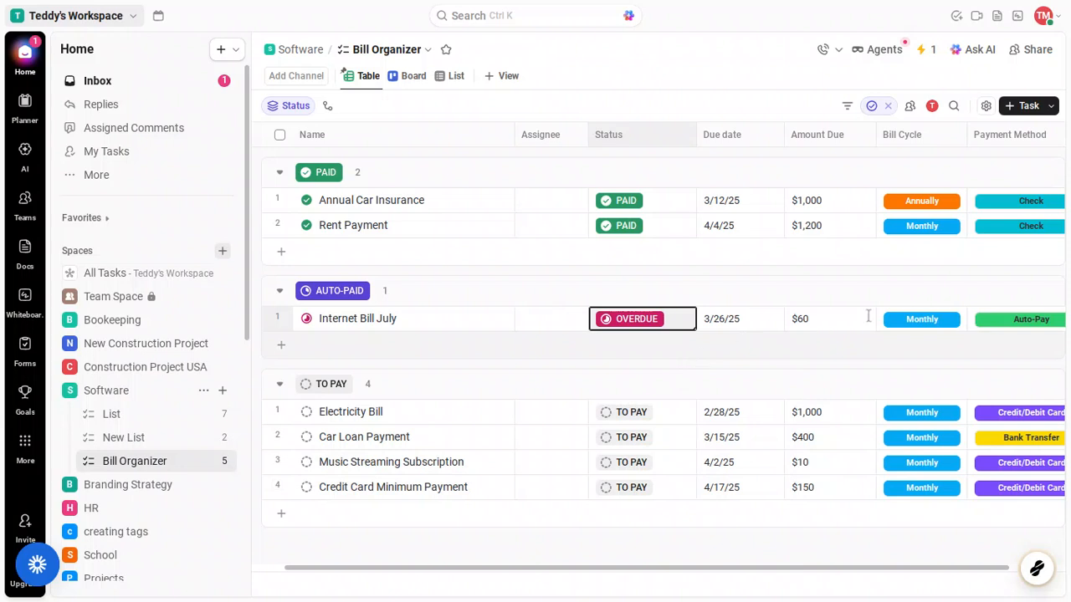
{"action": "left_click", "coordinate": [797, 331]}
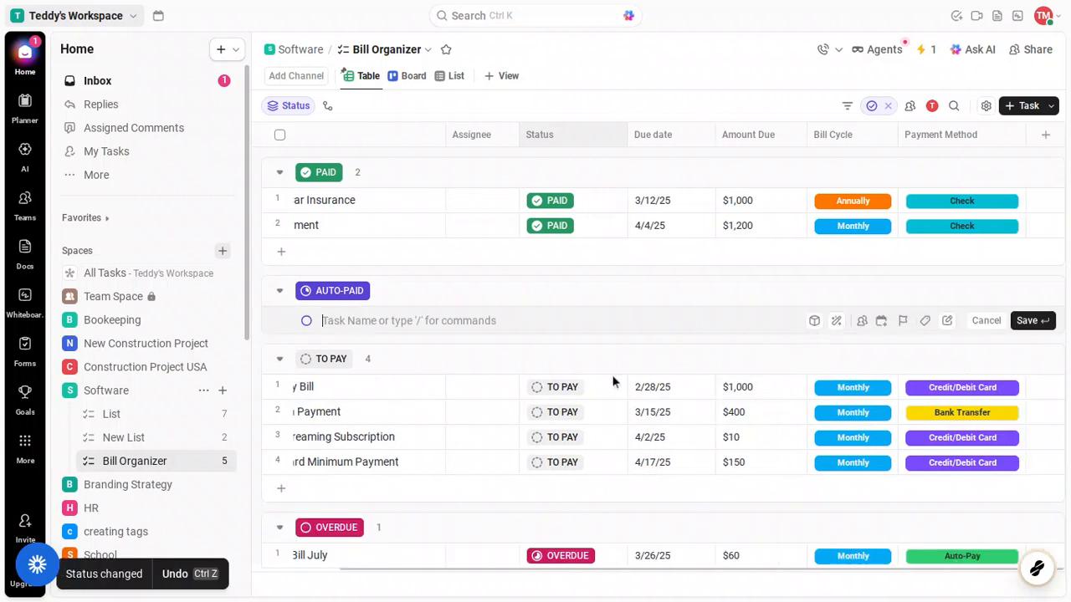
{"action": "left_click", "coordinate": [597, 286]}
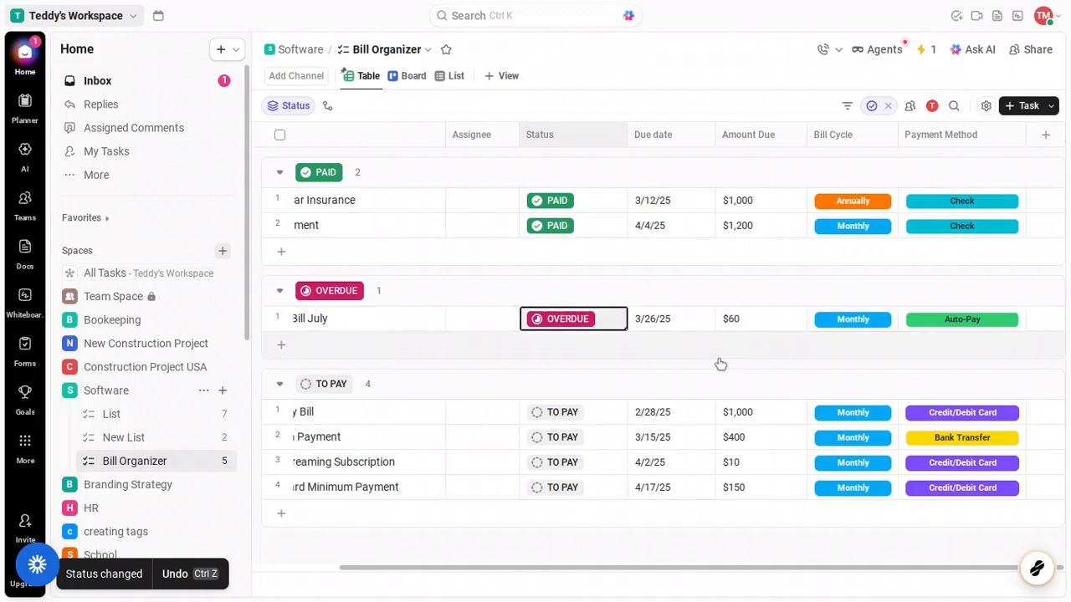
{"action": "scroll", "coordinate": [719, 363], "scroll_direction": "left", "scroll_amount": 2}
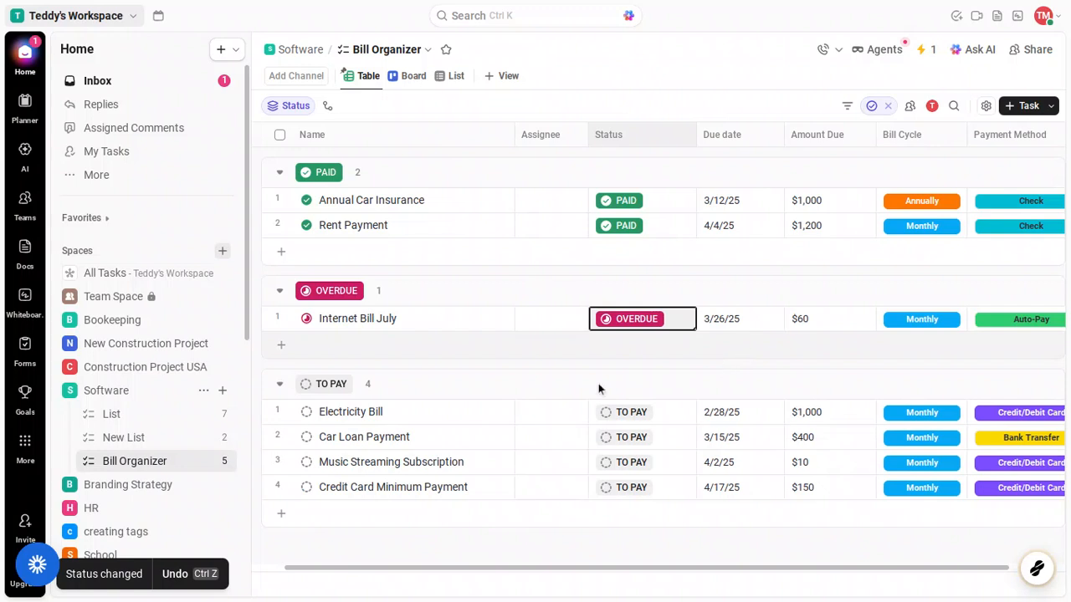
- Add a new task named Software Costs to the TO PAY group and save it
{"action": "left_click", "coordinate": [359, 524]}
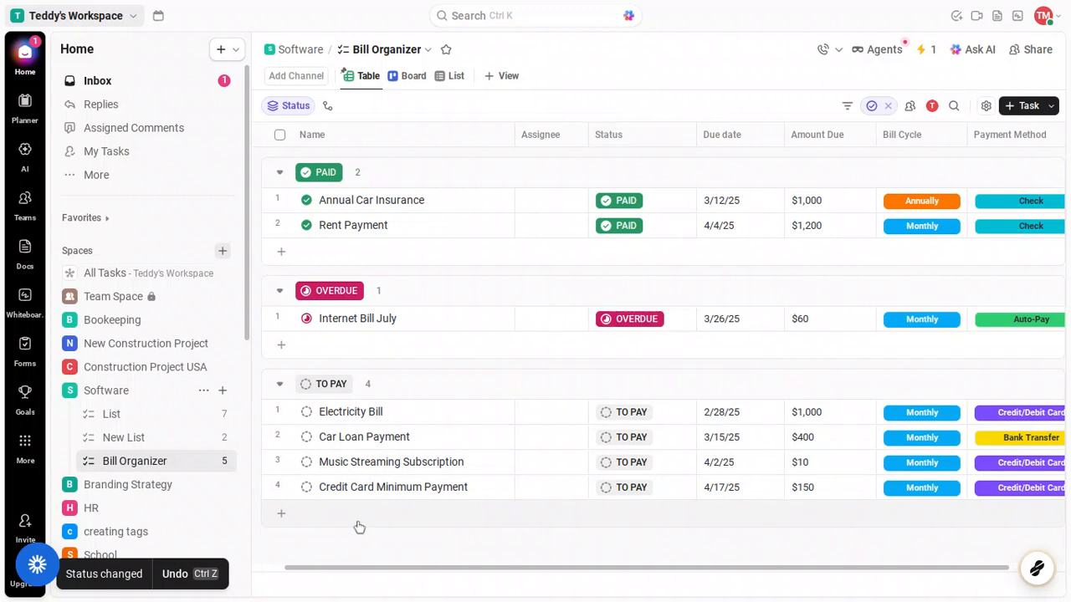
{"action": "left_click", "coordinate": [359, 526]}
{"action": "left_click", "coordinate": [359, 525]}
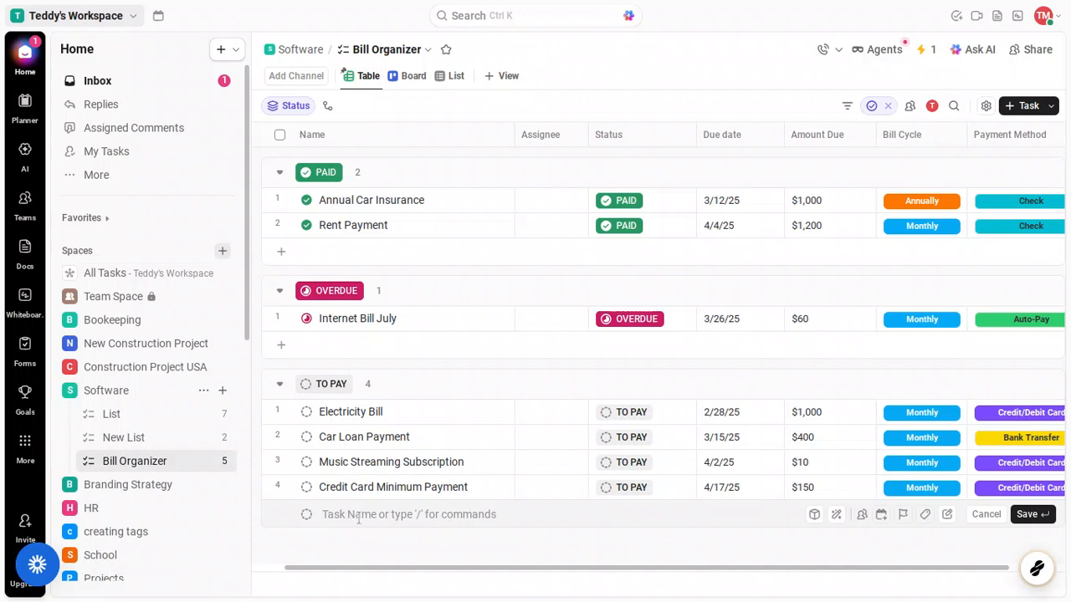
{"action": "type", "text": "Sof"}
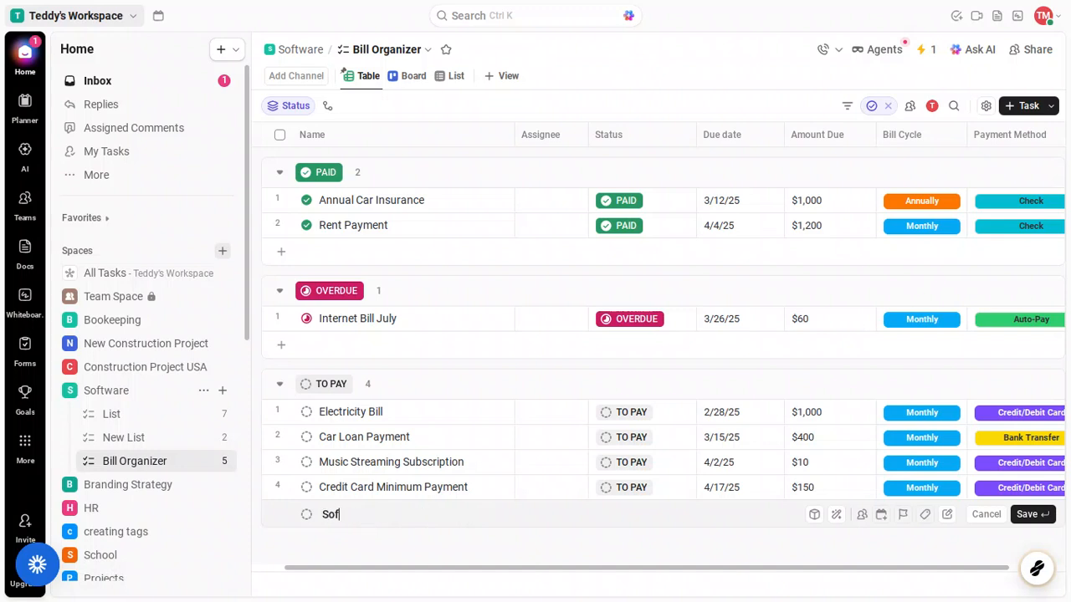
{"action": "type", "text": "tware Costs"}
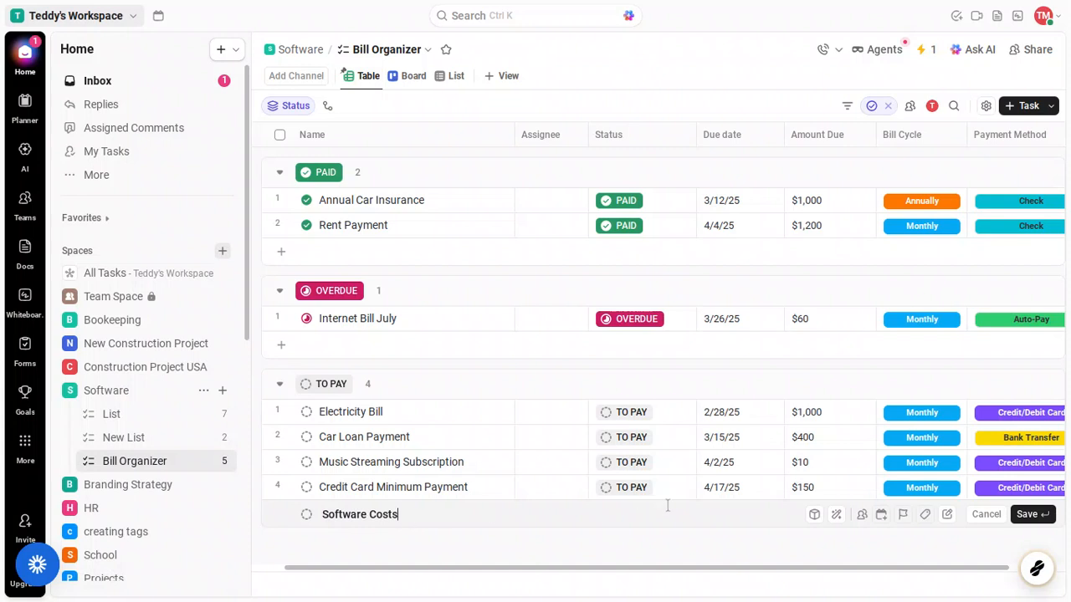
{"action": "left_click", "coordinate": [1025, 515]}
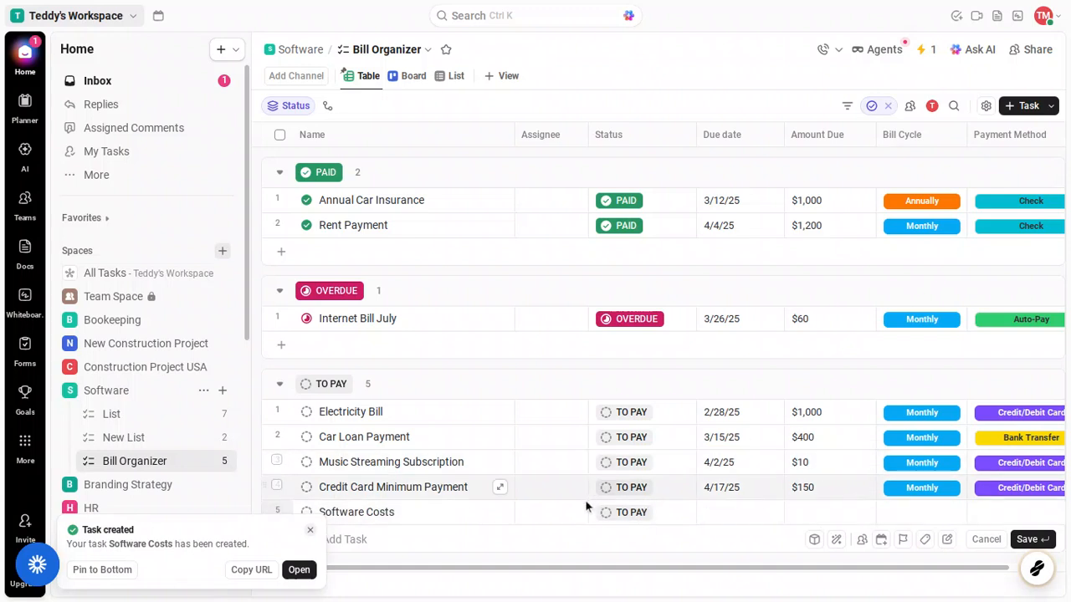
- Change the status of the Software Costs task to PAID
{"action": "left_click", "coordinate": [631, 511]}
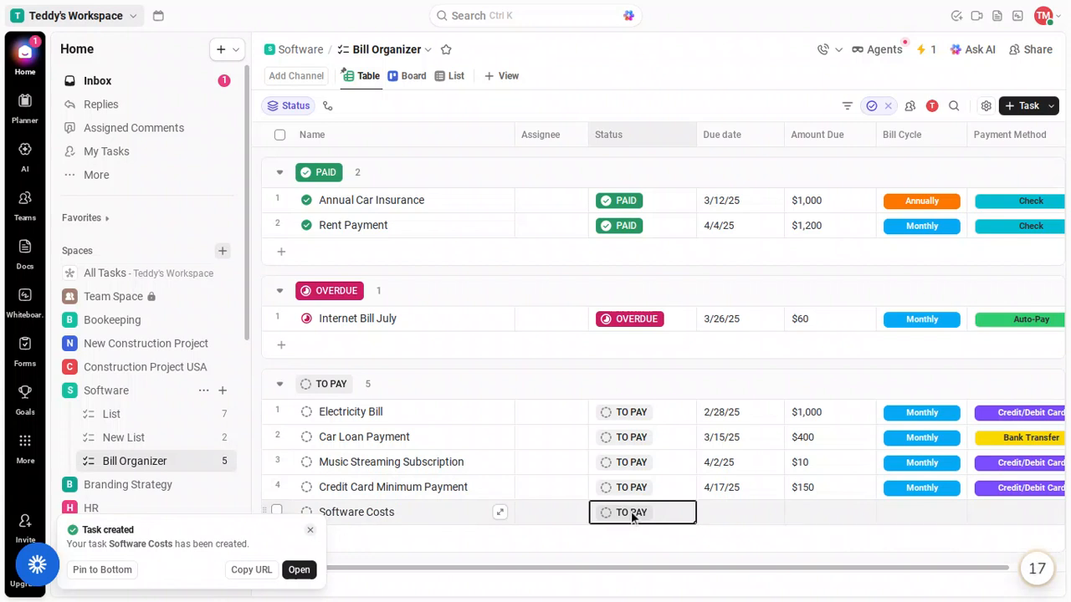
{"action": "left_click", "coordinate": [630, 511]}
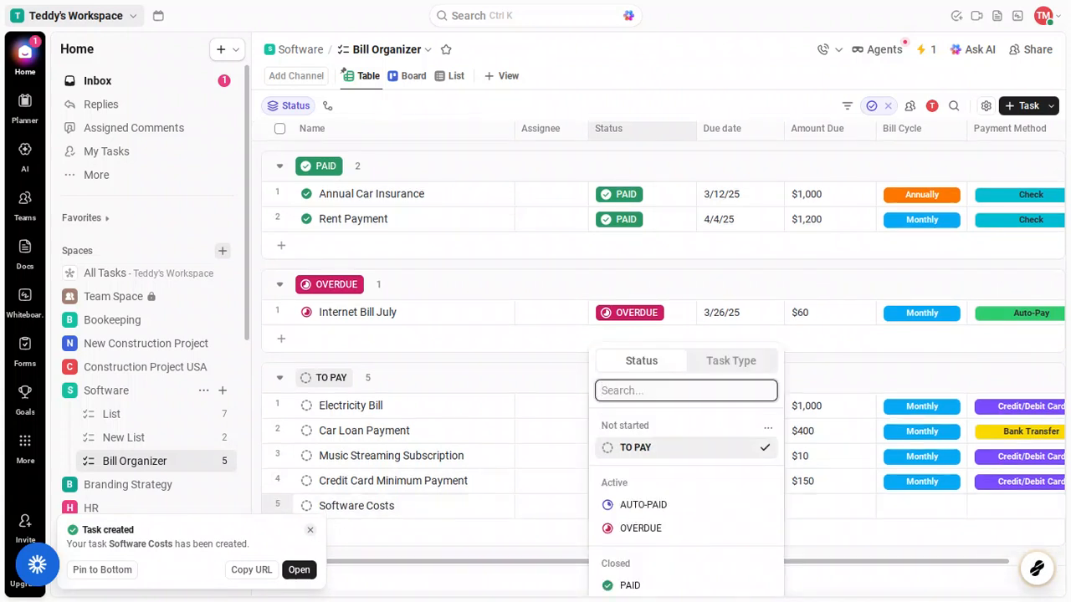
{"action": "left_click", "coordinate": [621, 589]}
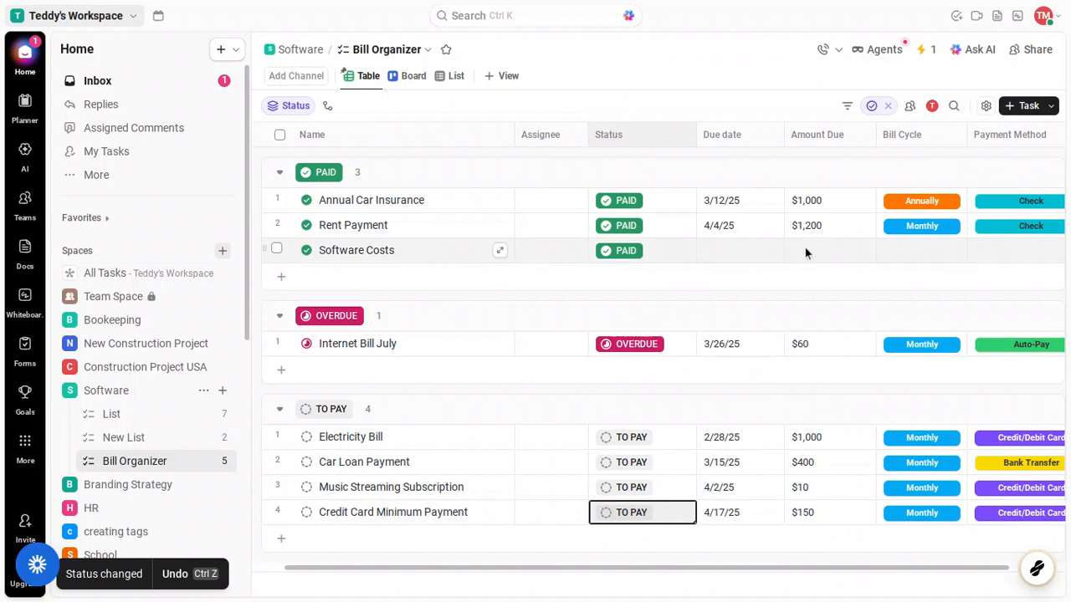
- Set the due date of the Software Costs task to Tomorrow
{"action": "left_click", "coordinate": [734, 256]}
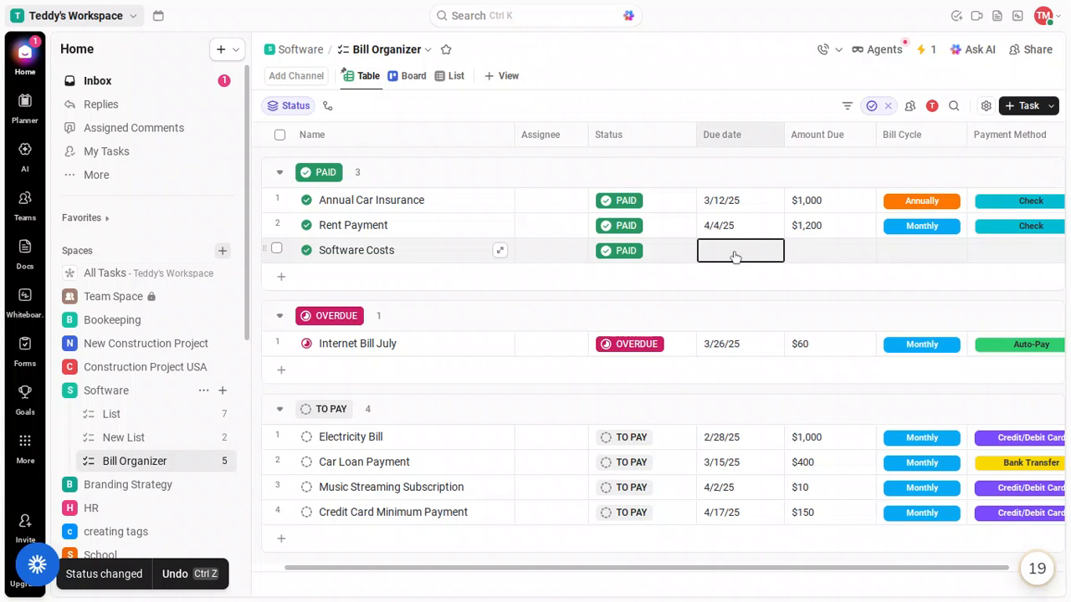
{"action": "left_click", "coordinate": [733, 256]}
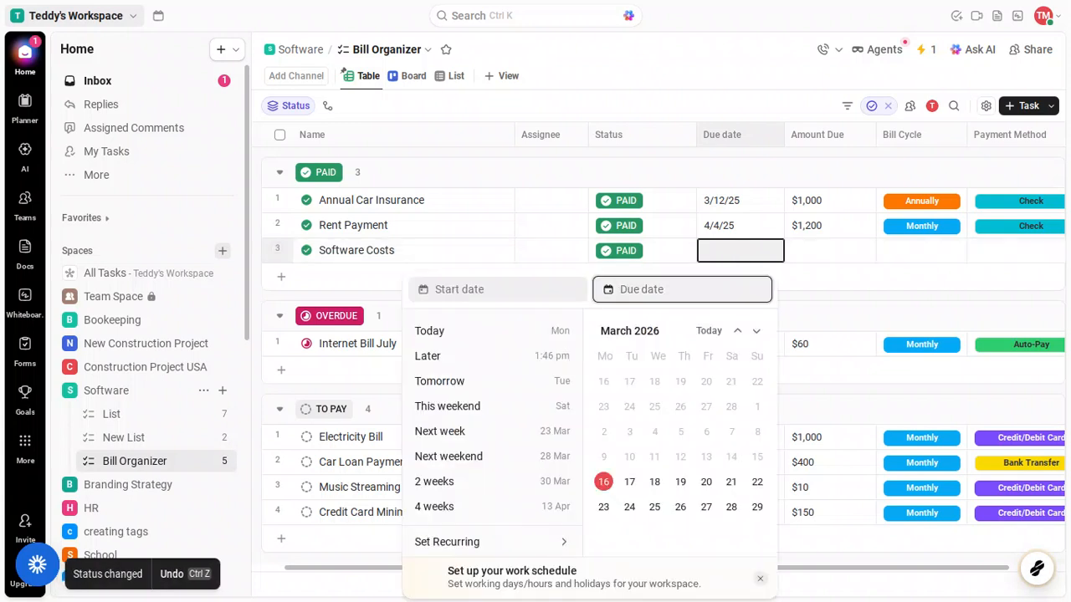
{"action": "left_click", "coordinate": [729, 256]}
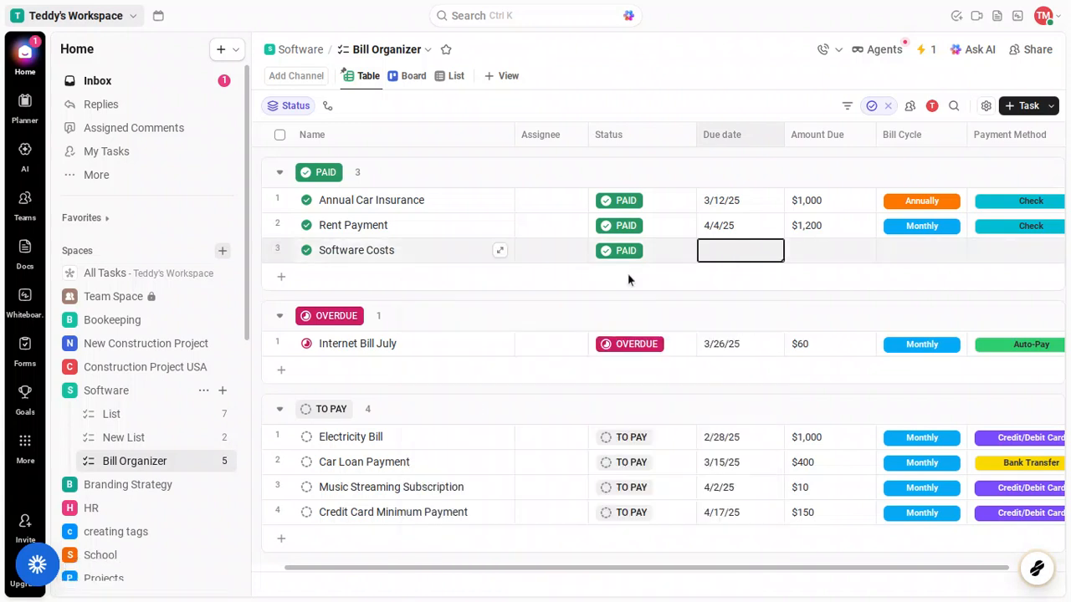
{"action": "left_click", "coordinate": [740, 251]}
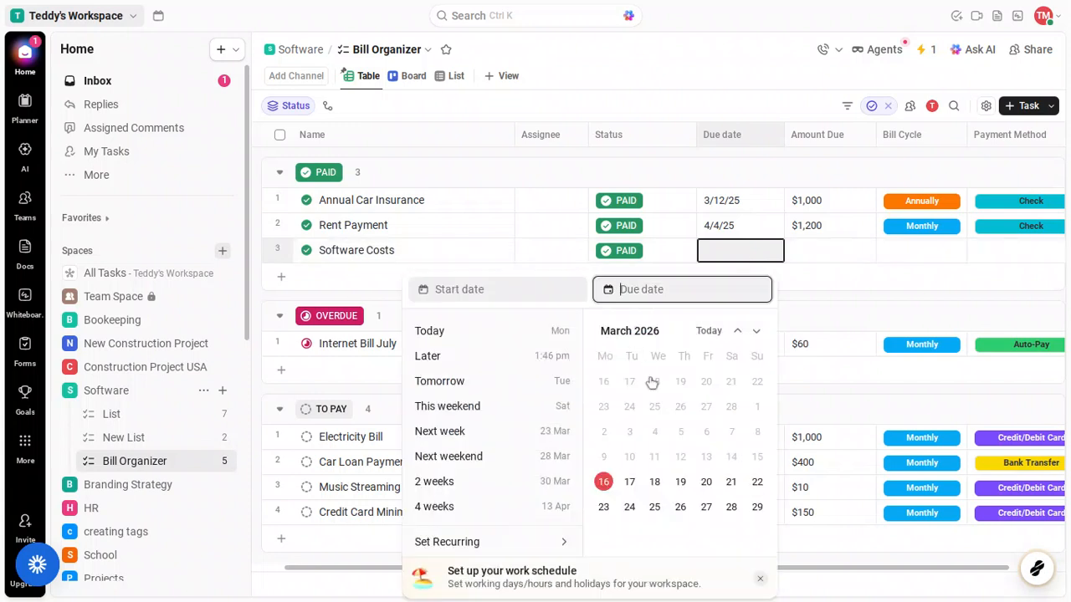
{"action": "left_click", "coordinate": [479, 392]}
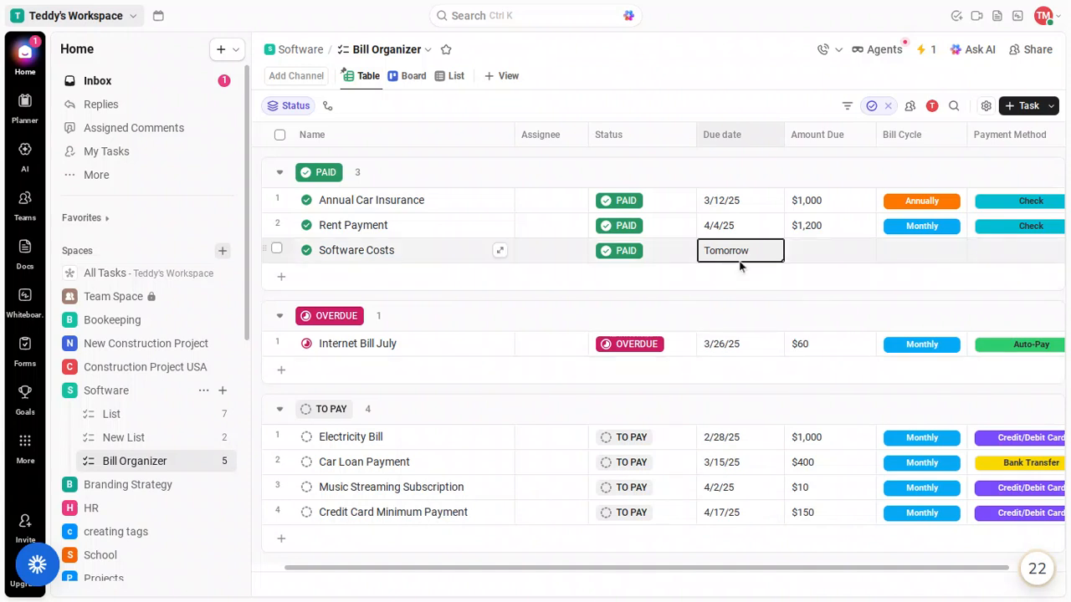
- Enter $5,300 as the amount due for the Software Costs task
{"action": "left_click", "coordinate": [826, 248]}
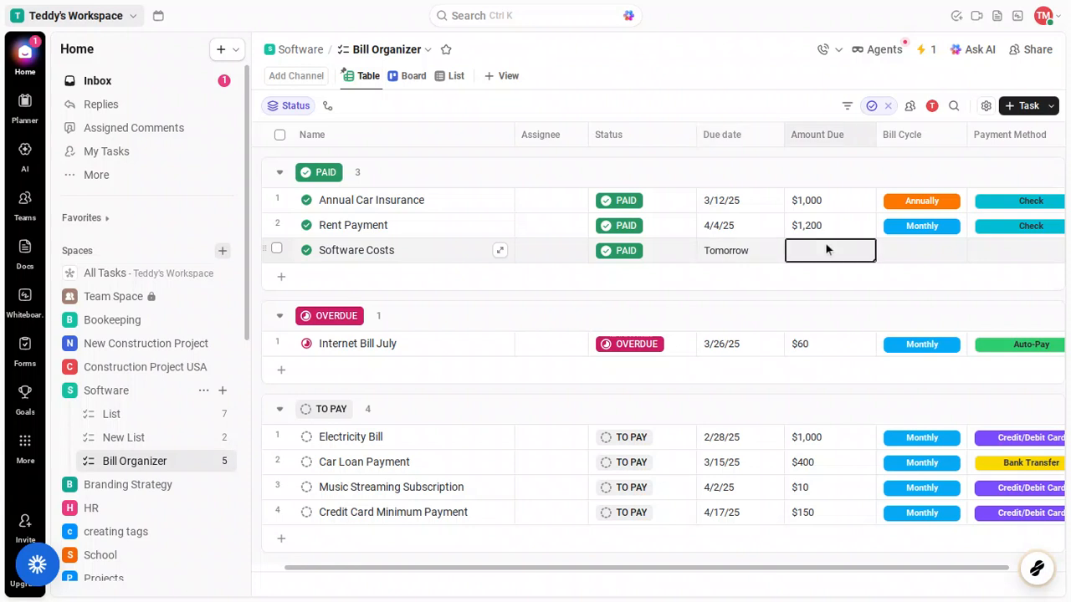
{"action": "left_click", "coordinate": [826, 246]}
{"action": "type", "text": "$5"}
{"action": "type", "text": "300"}
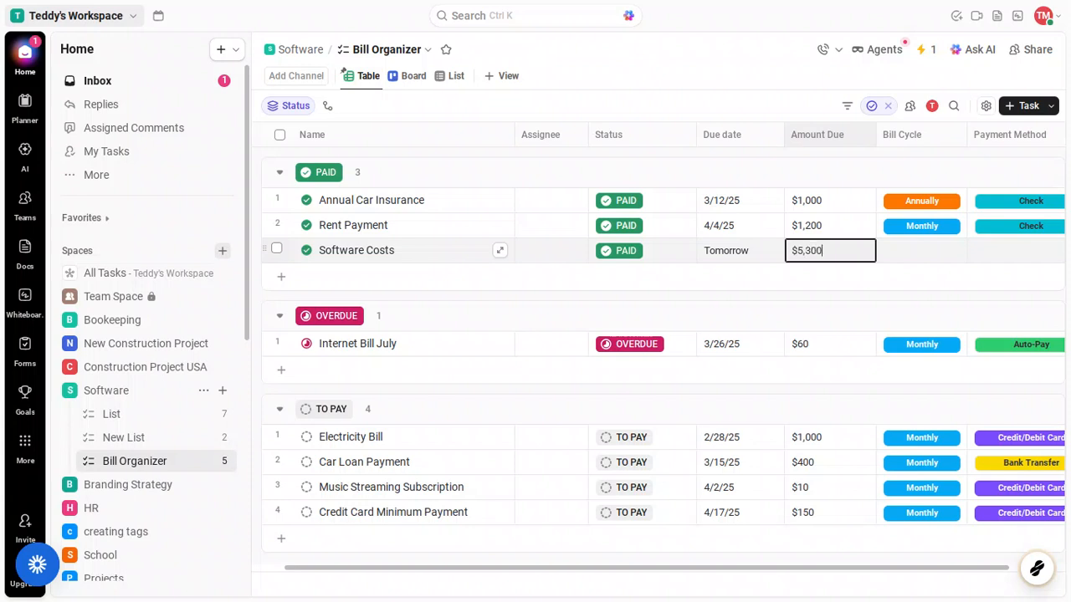